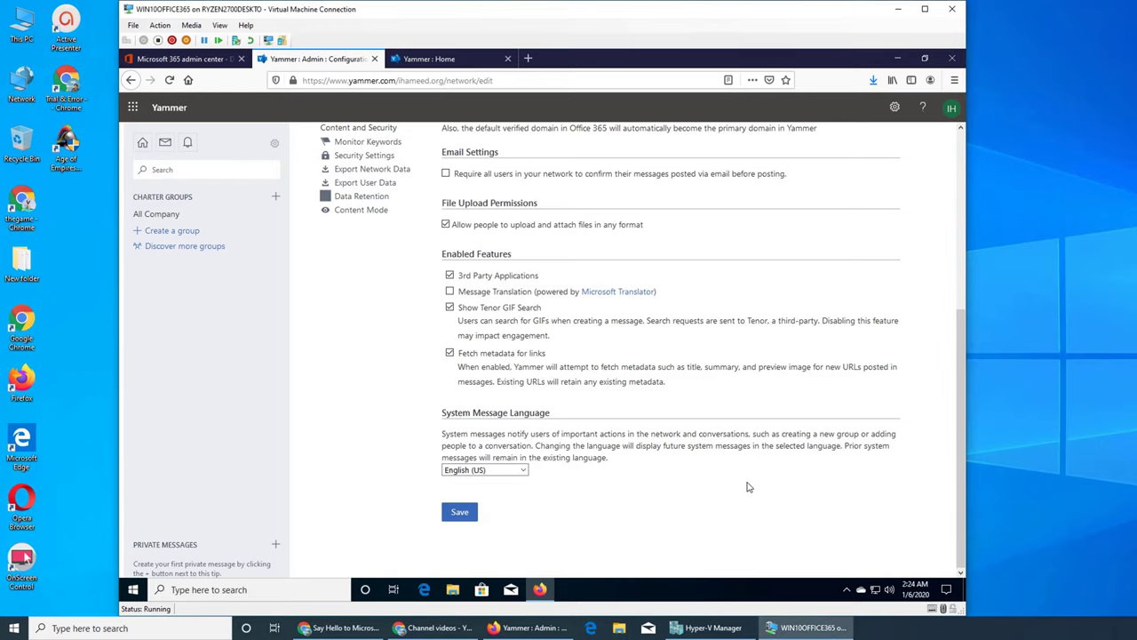
# Step: Go from the home feed and Configuration settings to the network's Admins page under Design
pyautogui.scroll(5, 749, 488)
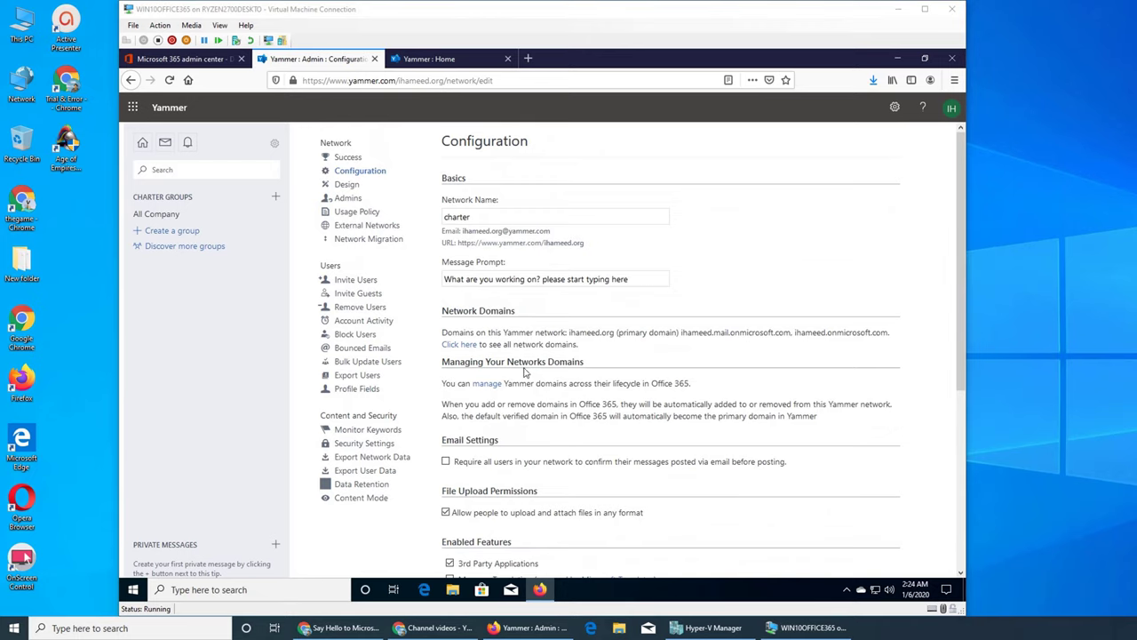
pyautogui.click(447, 62)
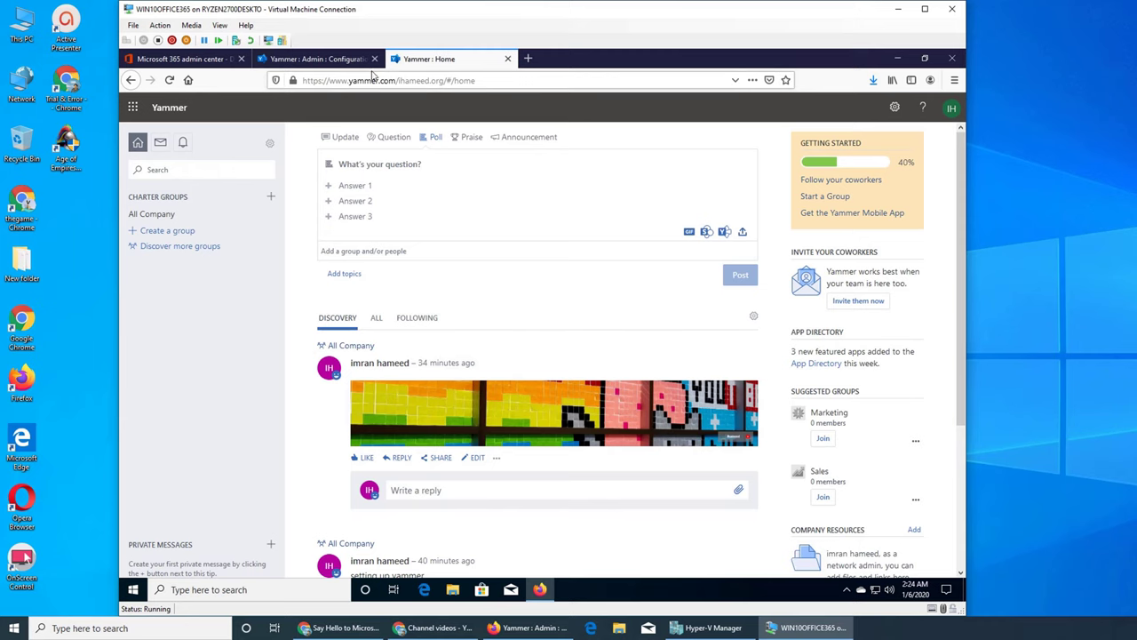
pyautogui.click(318, 60)
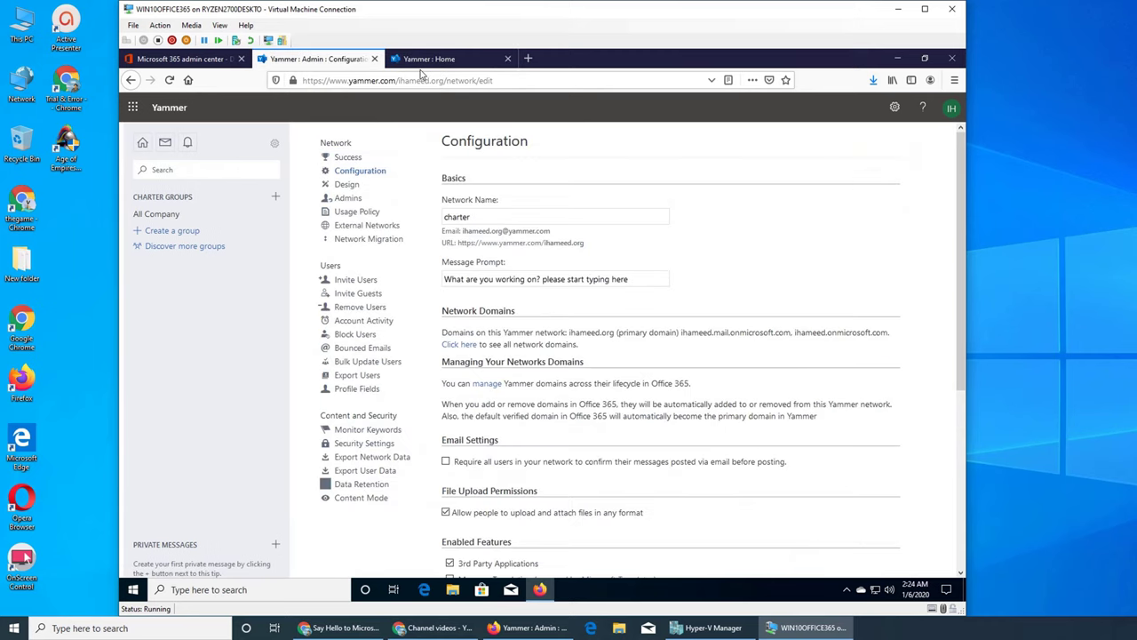
pyautogui.click(427, 59)
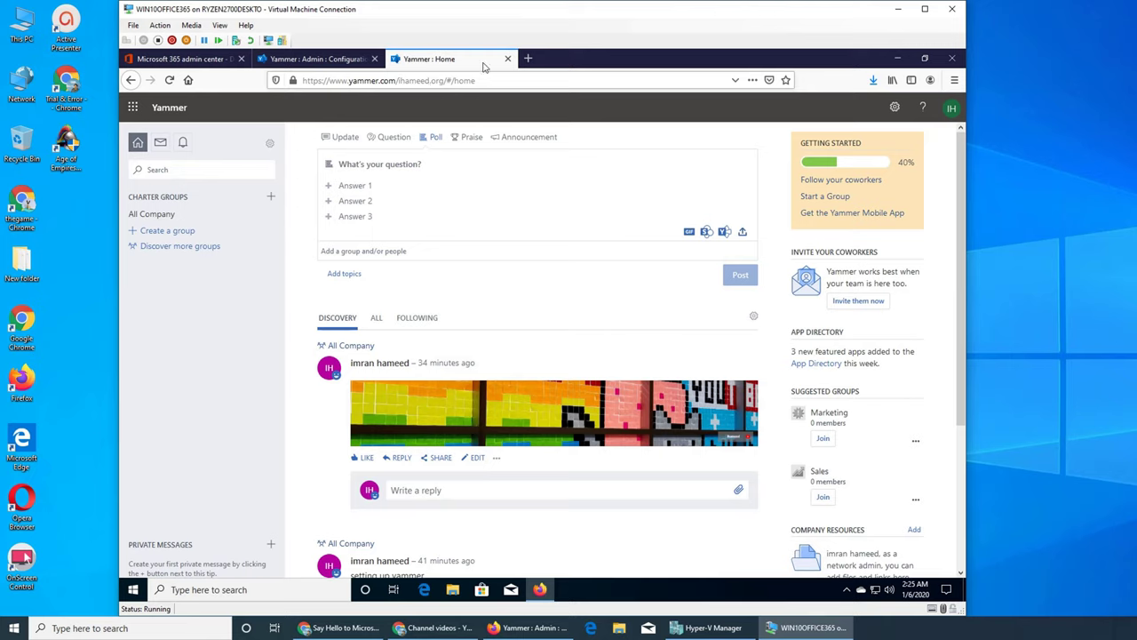
pyautogui.click(296, 62)
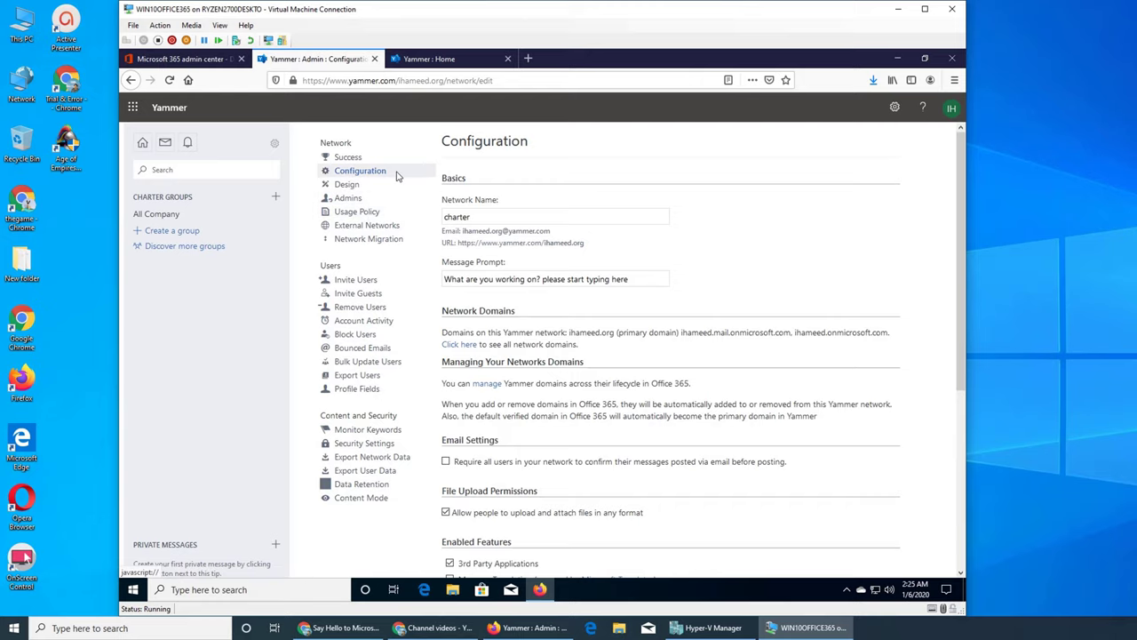
pyautogui.click(346, 184)
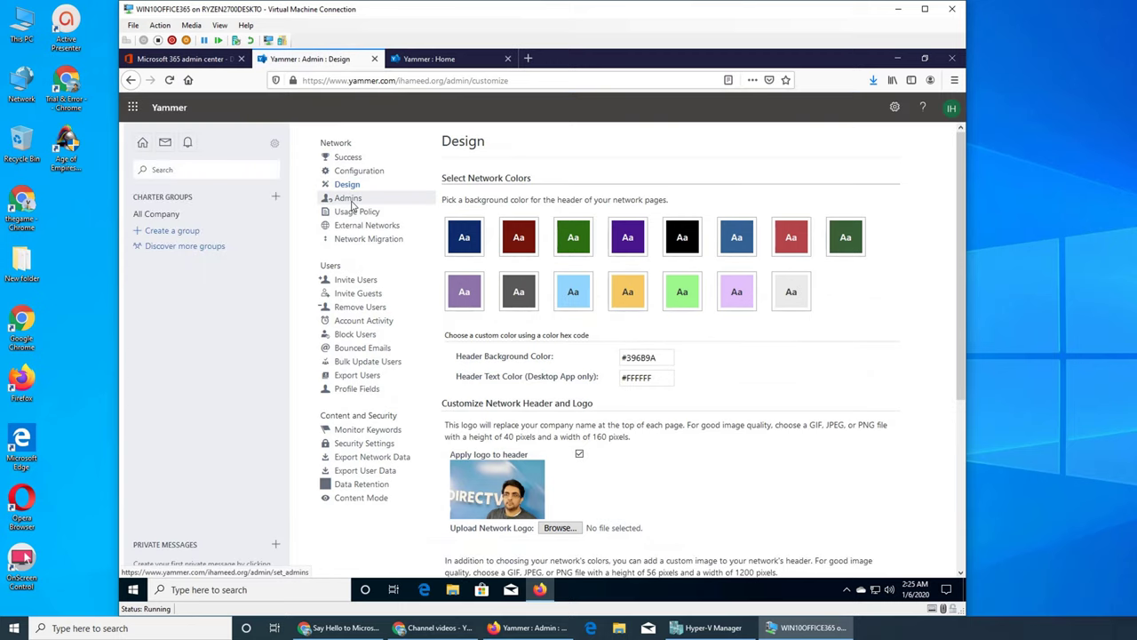
pyautogui.click(349, 200)
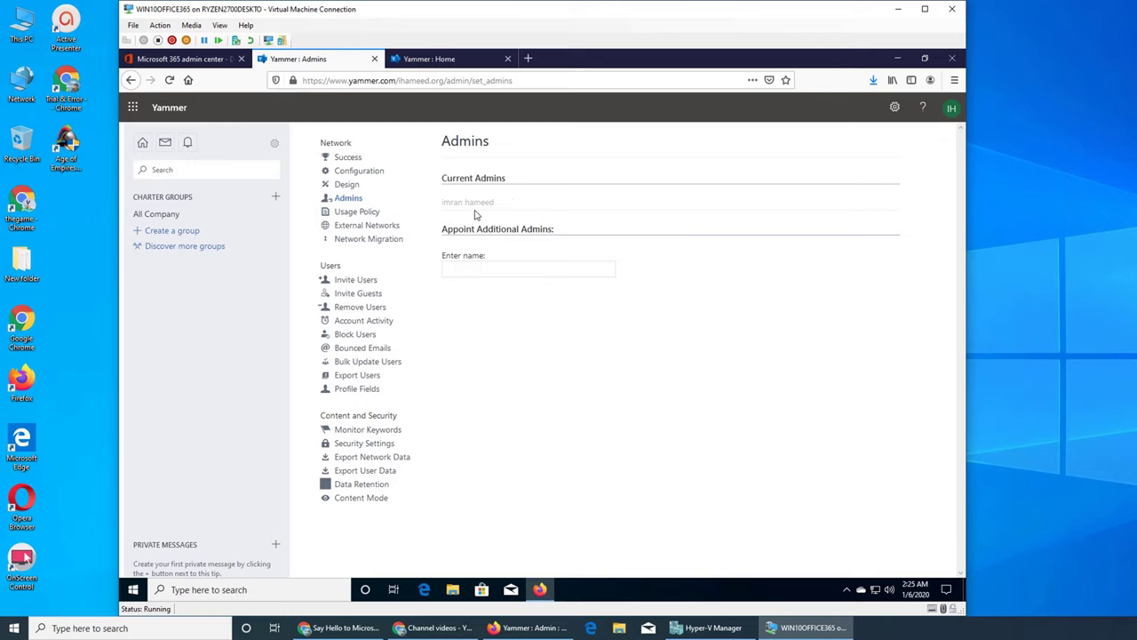
# Step: Search the member's name in Enter name and select the matching suggestion
pyautogui.click(528, 275)
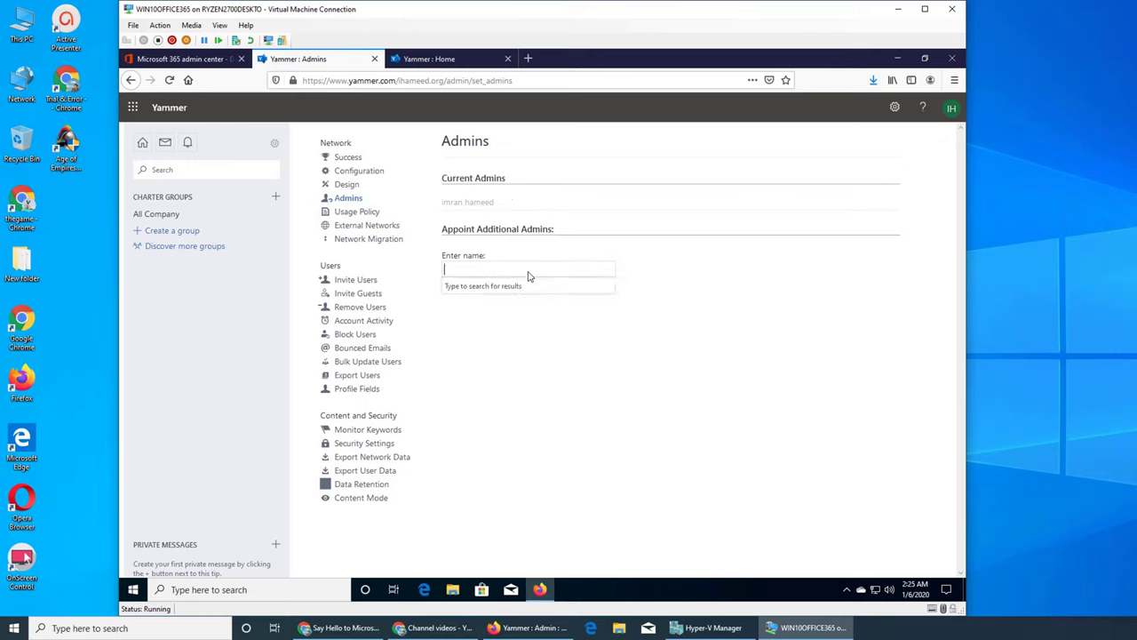
pyautogui.write('bill')
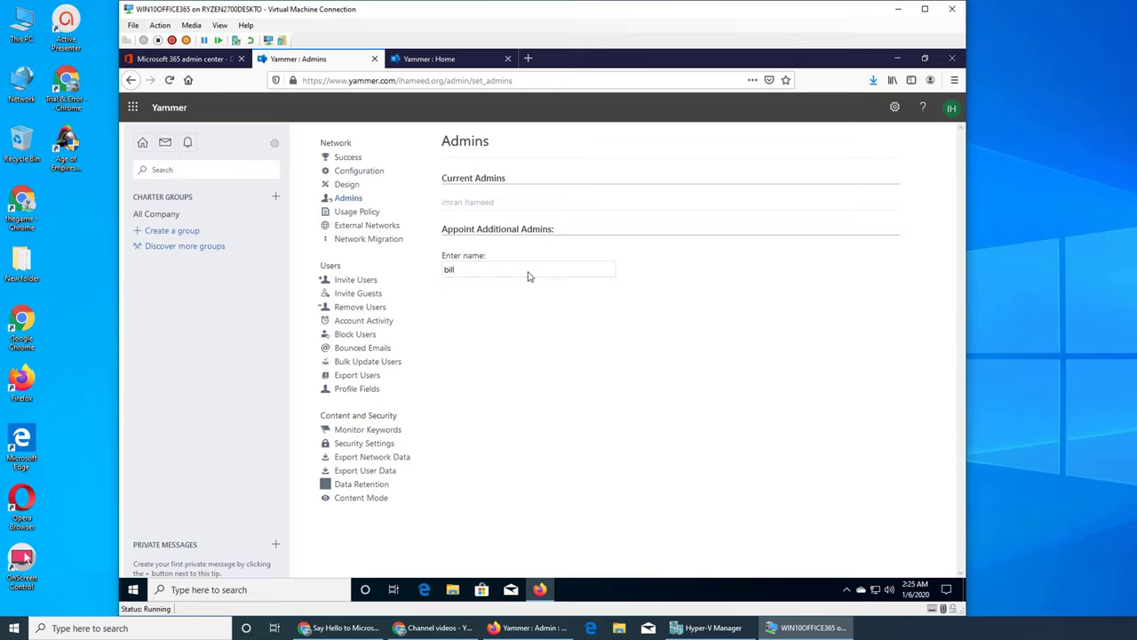
pyautogui.press('BackSpace')
pyautogui.press('BackSpace')
pyautogui.press('BackSpace')
pyautogui.press('BackSpace')
pyautogui.write('asla')
pyautogui.press('BackSpace')
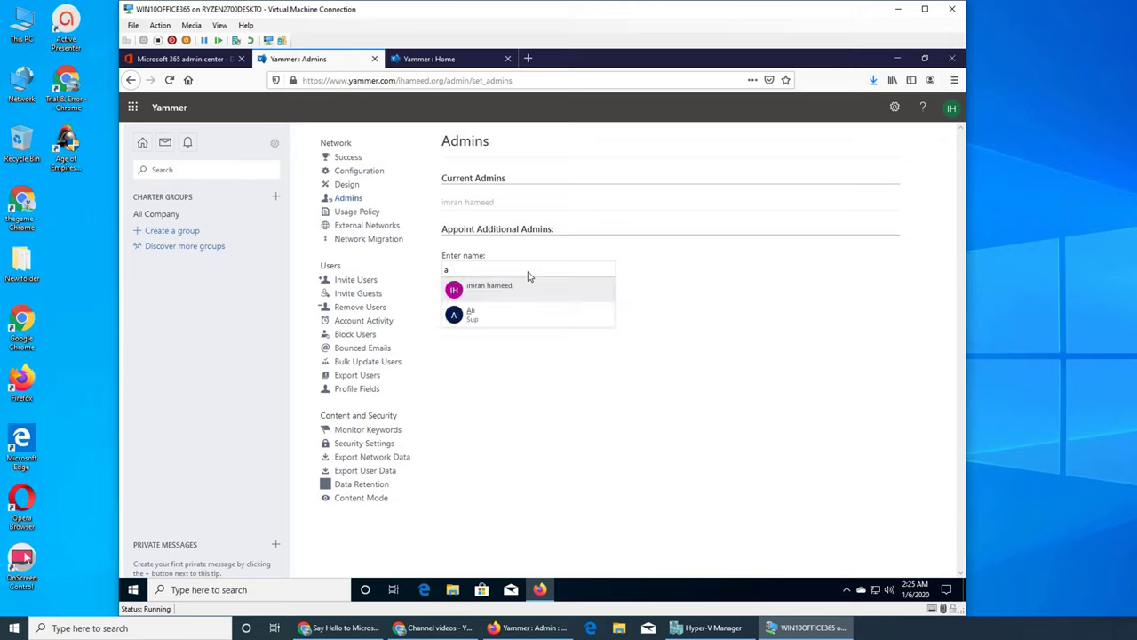
pyautogui.press('BackSpace')
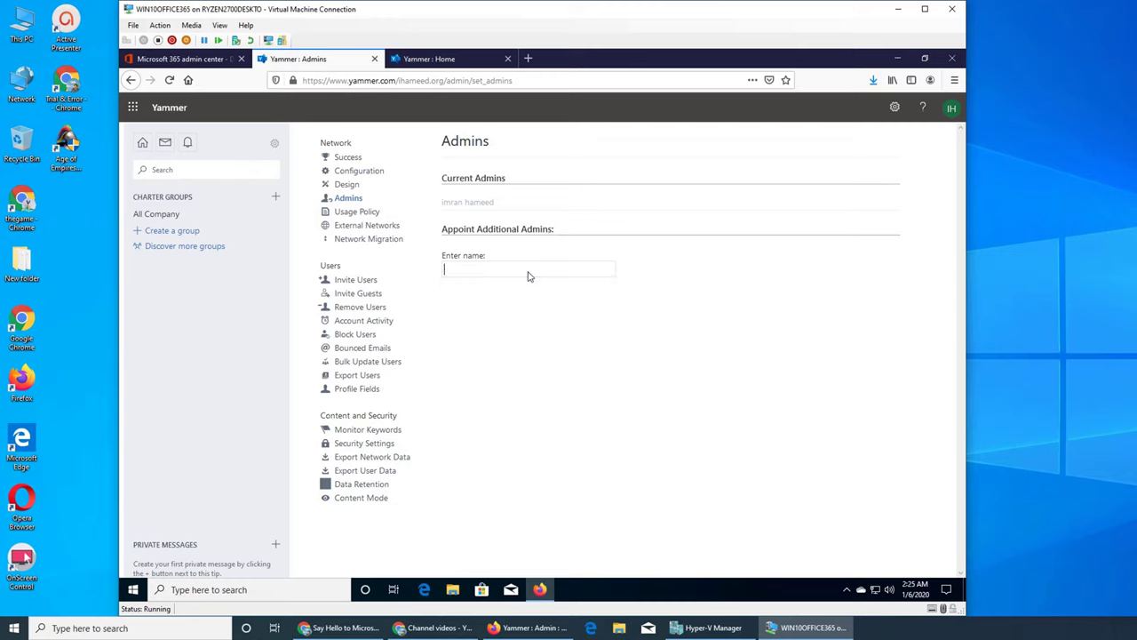
pyautogui.write('aslan=======')
pyautogui.press('BackSpace')
pyautogui.press('BackSpace')
pyautogui.press('BackSpace')
pyautogui.press('BackSpace')
pyautogui.press('BackSpace')
pyautogui.press('BackSpace')
pyautogui.press('BackSpace')
pyautogui.press('BackSpace')
pyautogui.press('BackSpace')
pyautogui.press('BackSpace')
pyautogui.press('BackSpace')
pyautogui.press('BackSpace')
pyautogui.write('ali')
pyautogui.click(503, 299)
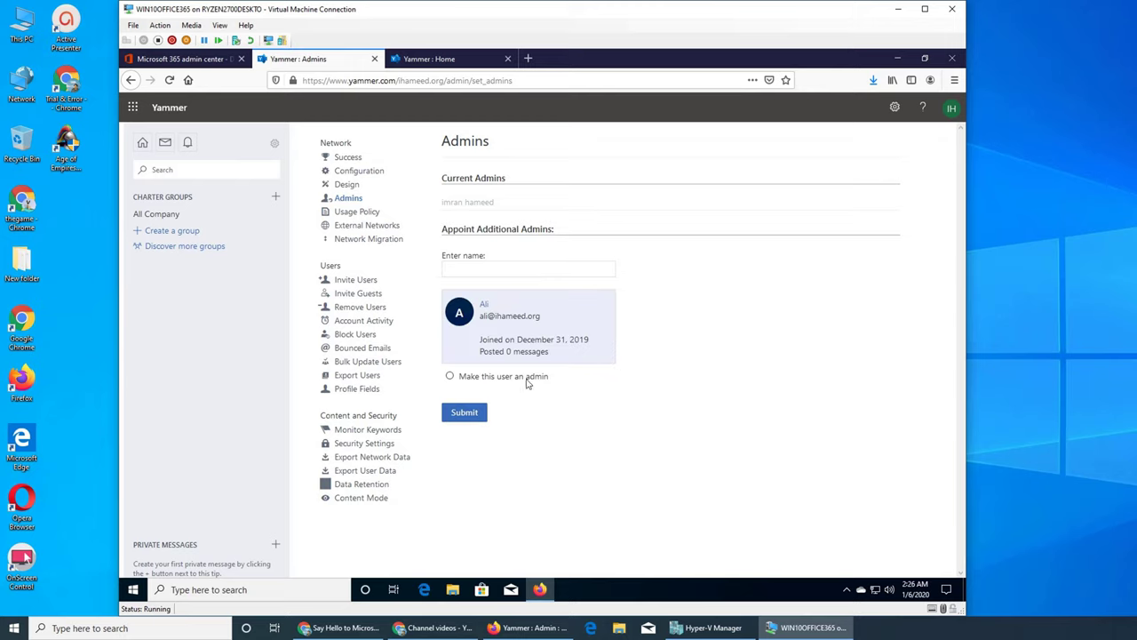
# Step: Make the selected member a network admin, then try another name search and clear it
pyautogui.click(527, 381)
pyautogui.click(465, 410)
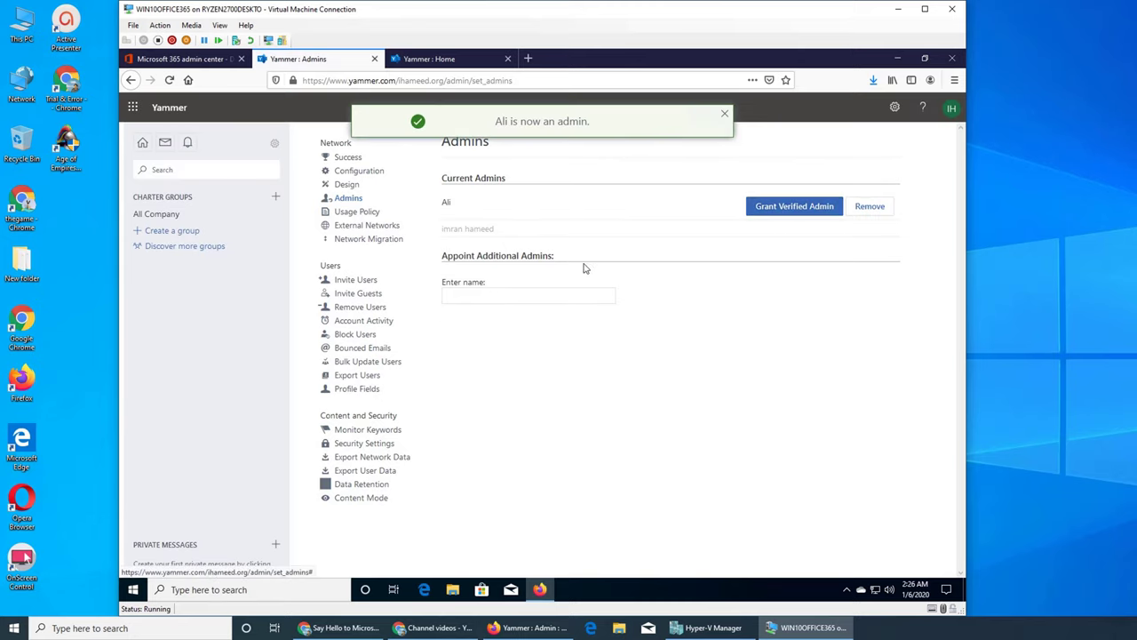
pyautogui.click(531, 298)
pyautogui.write('asla')
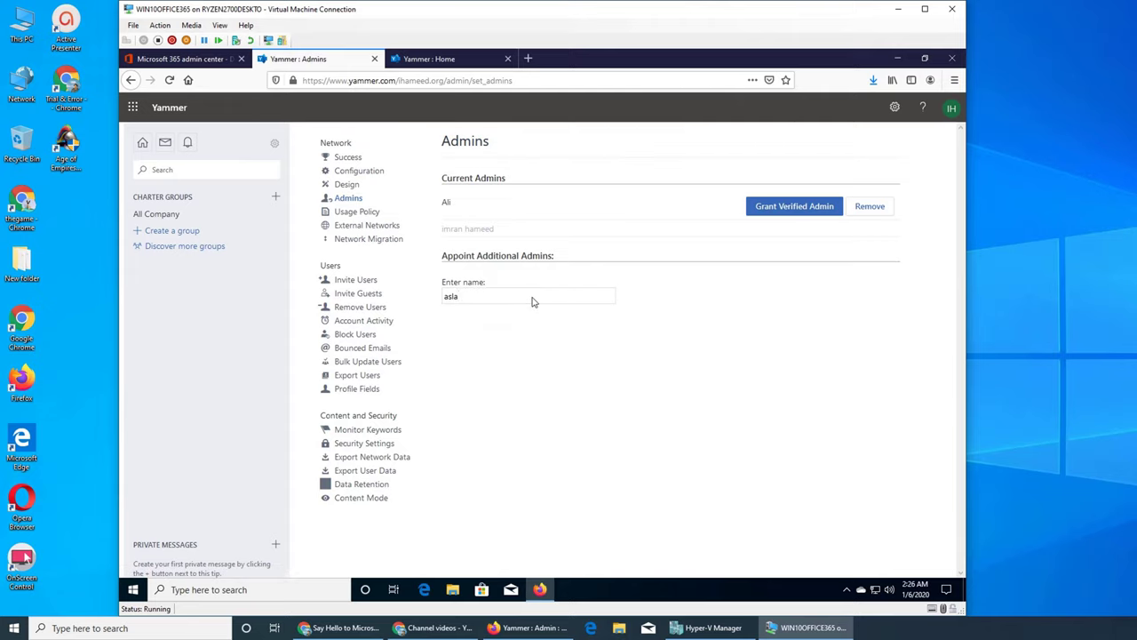
pyautogui.press('BackSpace')
pyautogui.press('BackSpace')
pyautogui.press('BackSpace')
pyautogui.press('BackSpace')
pyautogui.write('i')
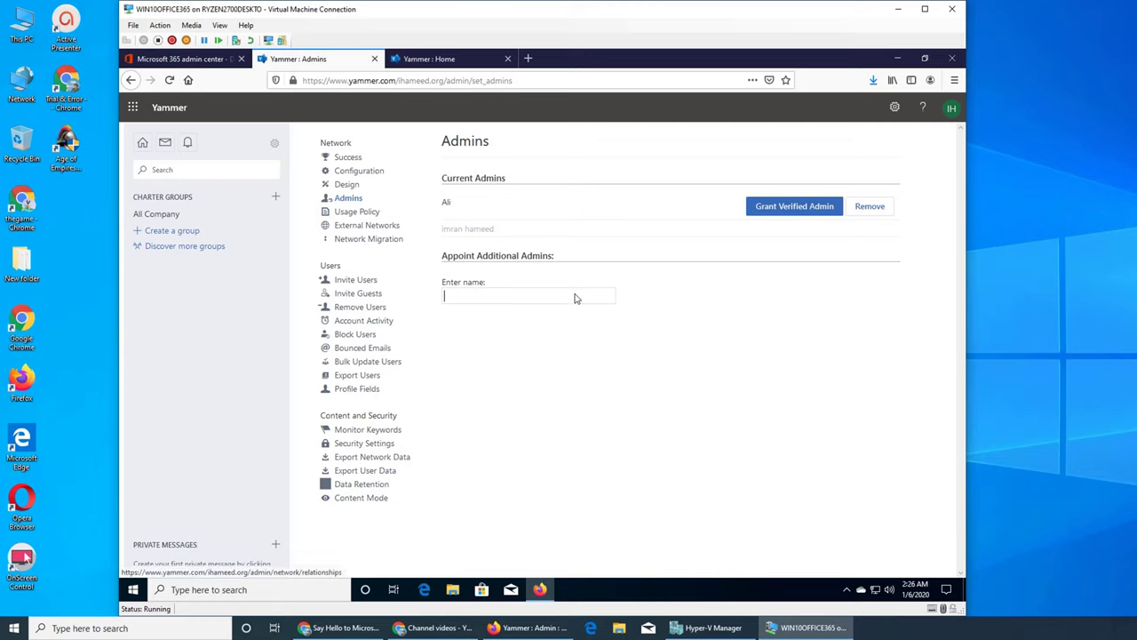
# Step: Open Usage Policy, showing the 'charter Acceptable Use Policy' title and empty policy text
pyautogui.click(356, 211)
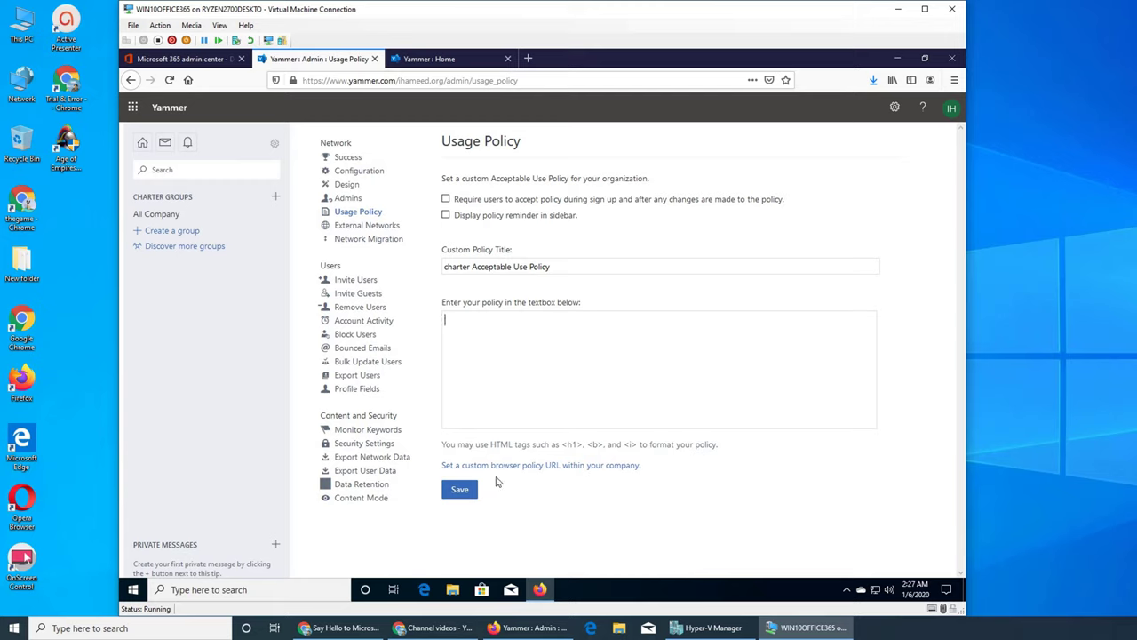
# Step: Save the custom browser policy URL setting left blank and return to Usage Policy
pyautogui.click(578, 466)
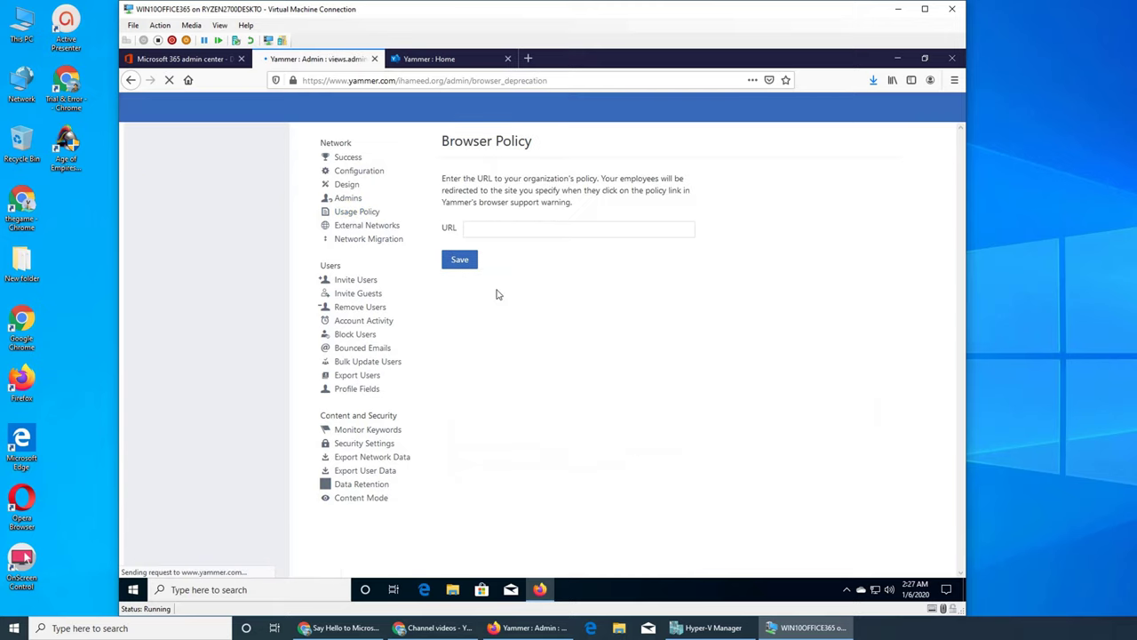
pyautogui.click(460, 265)
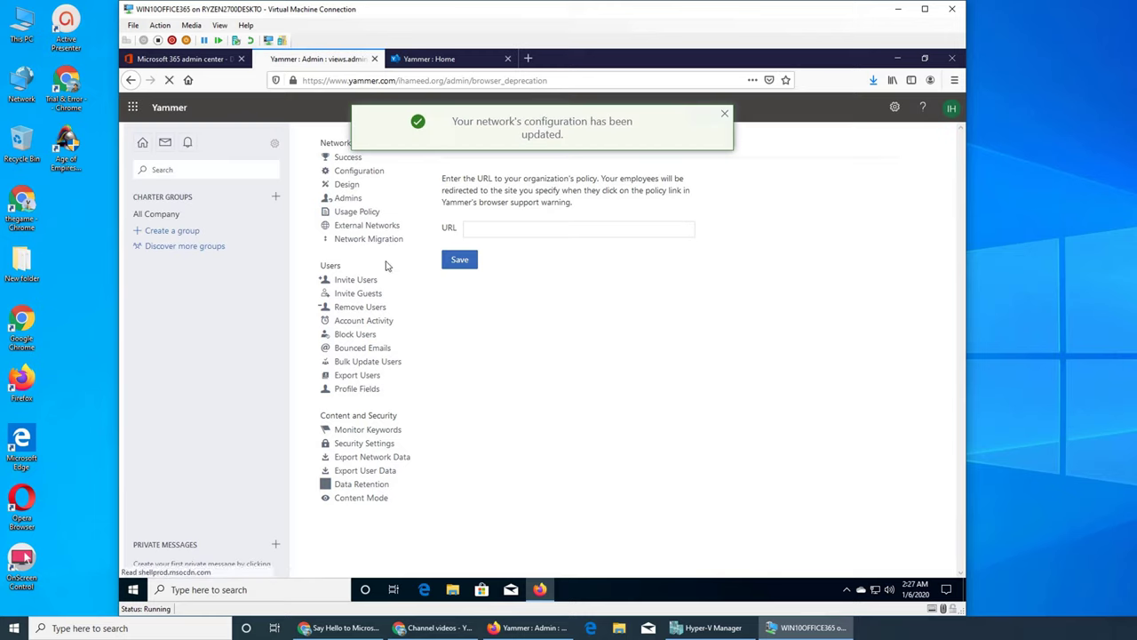
pyautogui.click(356, 212)
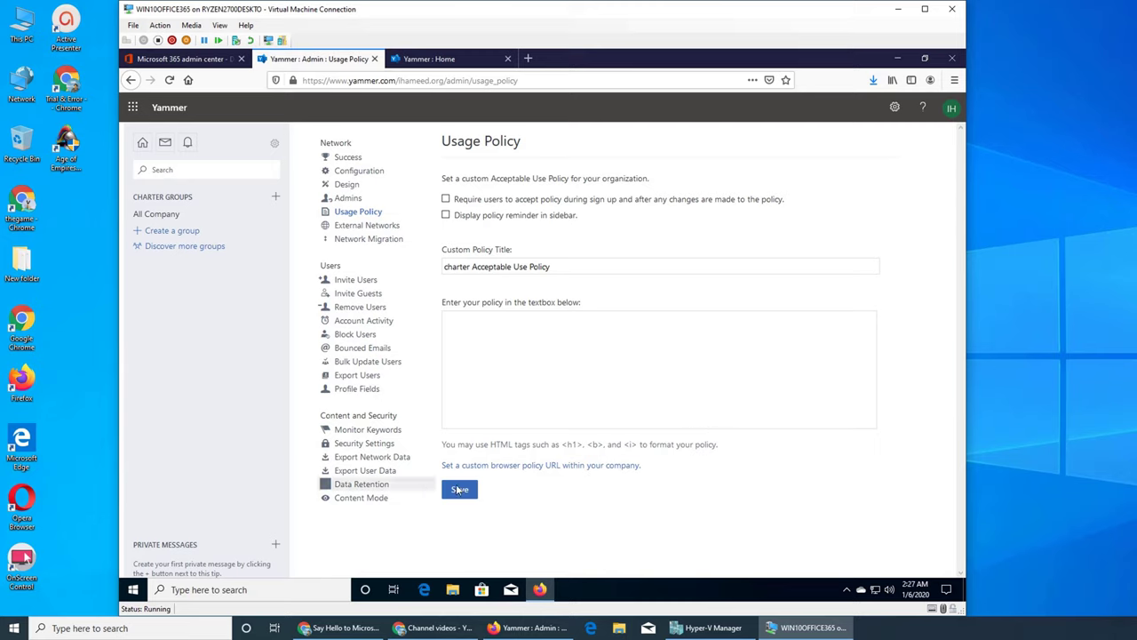
# Step: Open External Networks, where any charter member may create external networks unrestricted
pyautogui.click(396, 228)
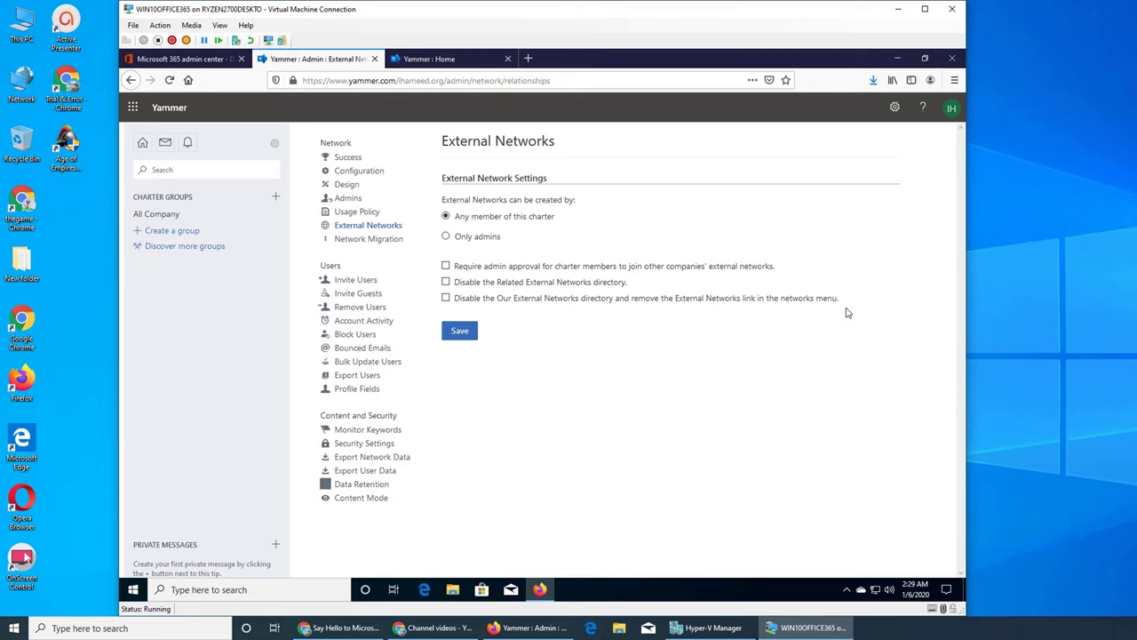
# Step: On the home feed, start a reply to the All Company image post and check notifiable people
pyautogui.click(449, 59)
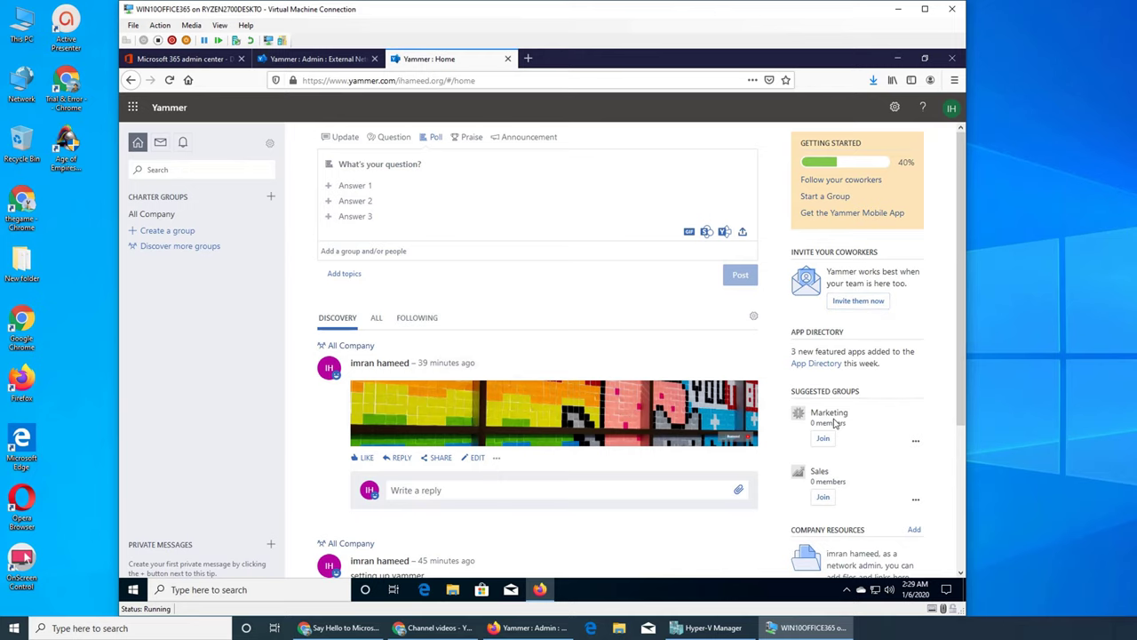
pyautogui.scroll(-3, 852, 462)
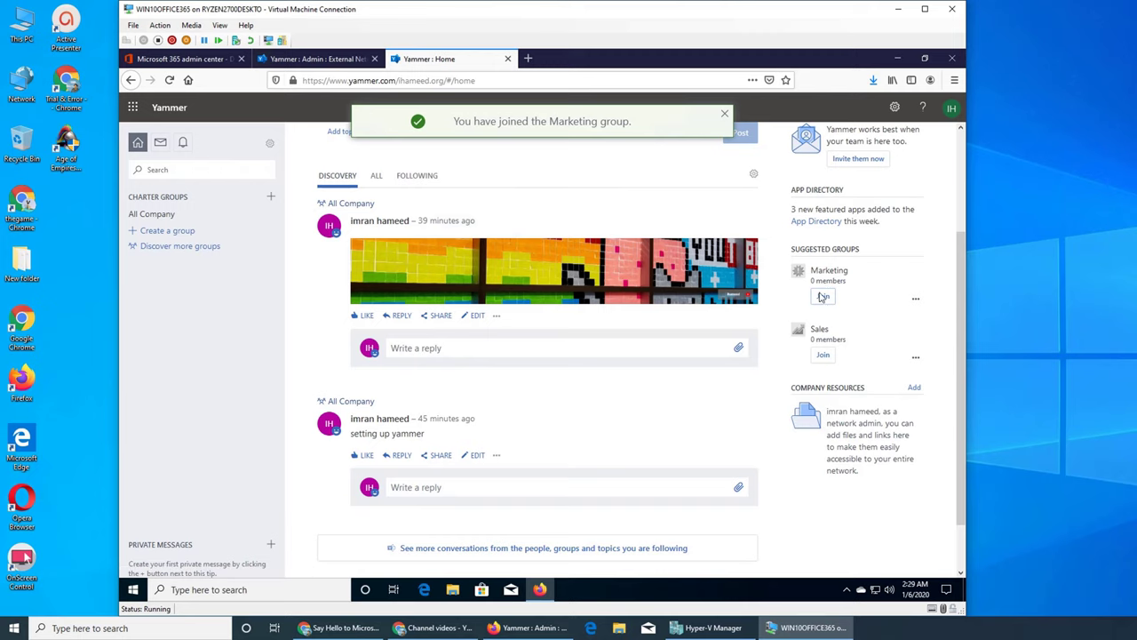
pyautogui.scroll(-1, 821, 302)
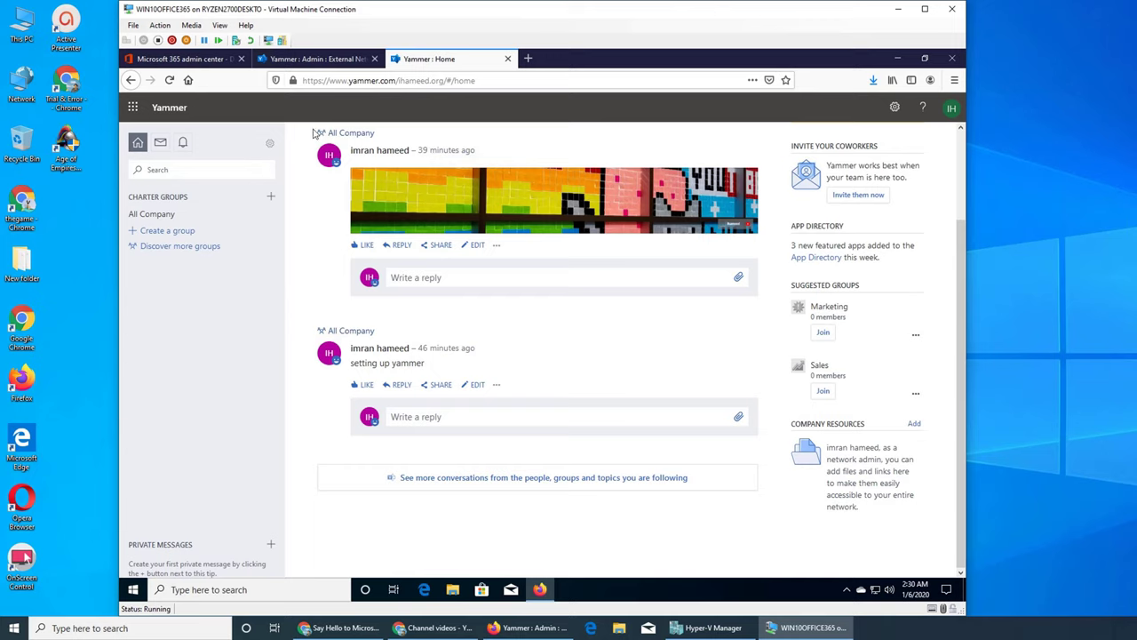
pyautogui.moveTo(345, 131)
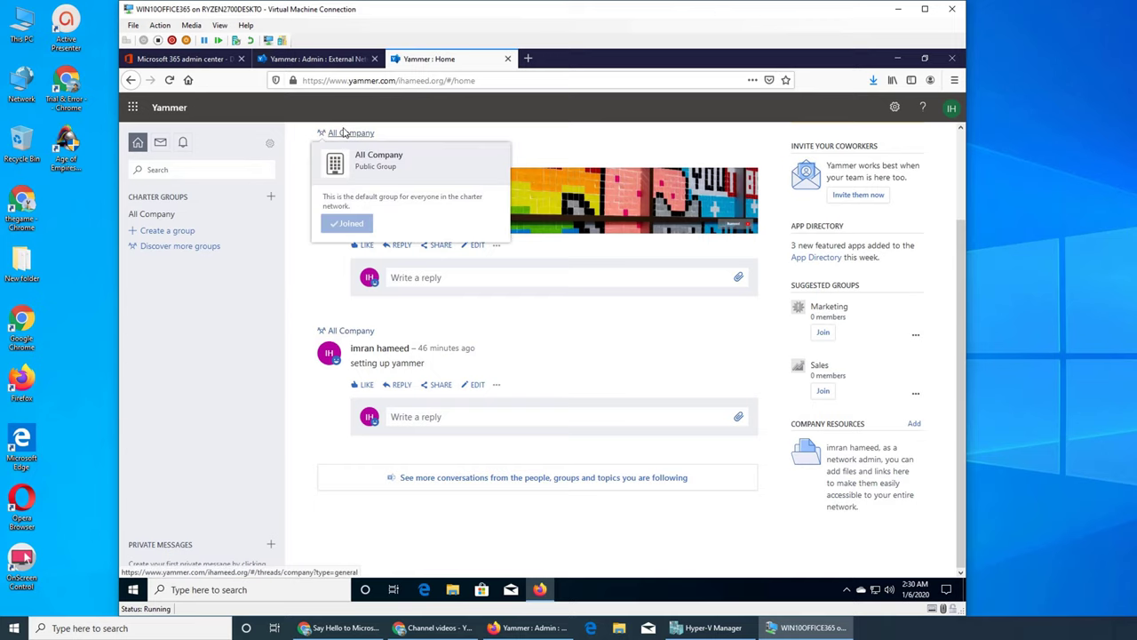
pyautogui.click(441, 278)
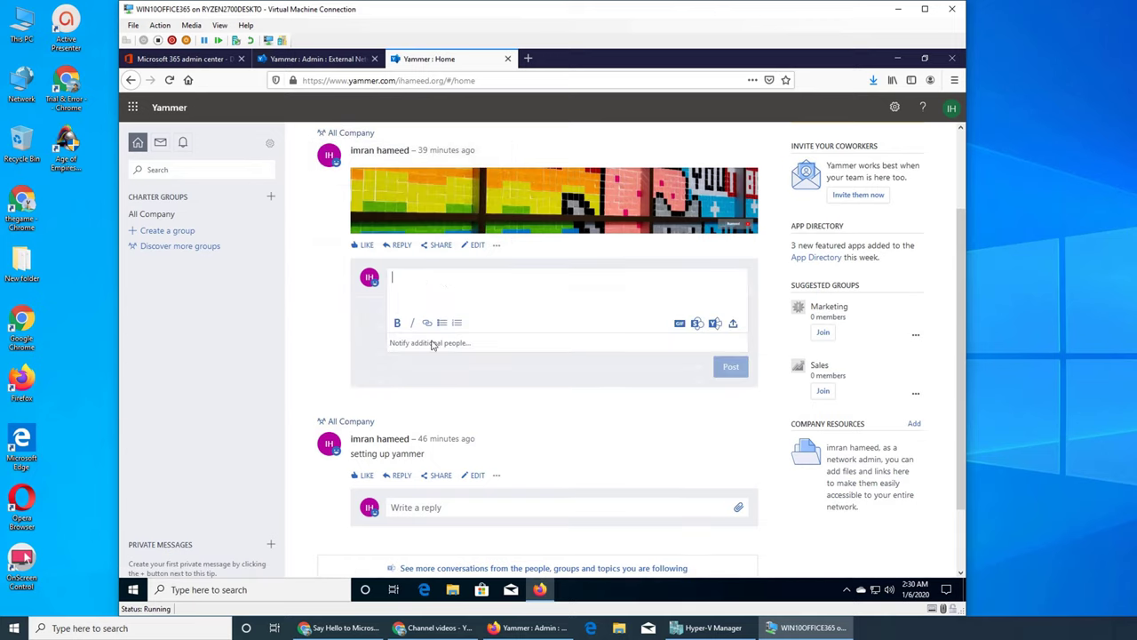
pyautogui.click(433, 343)
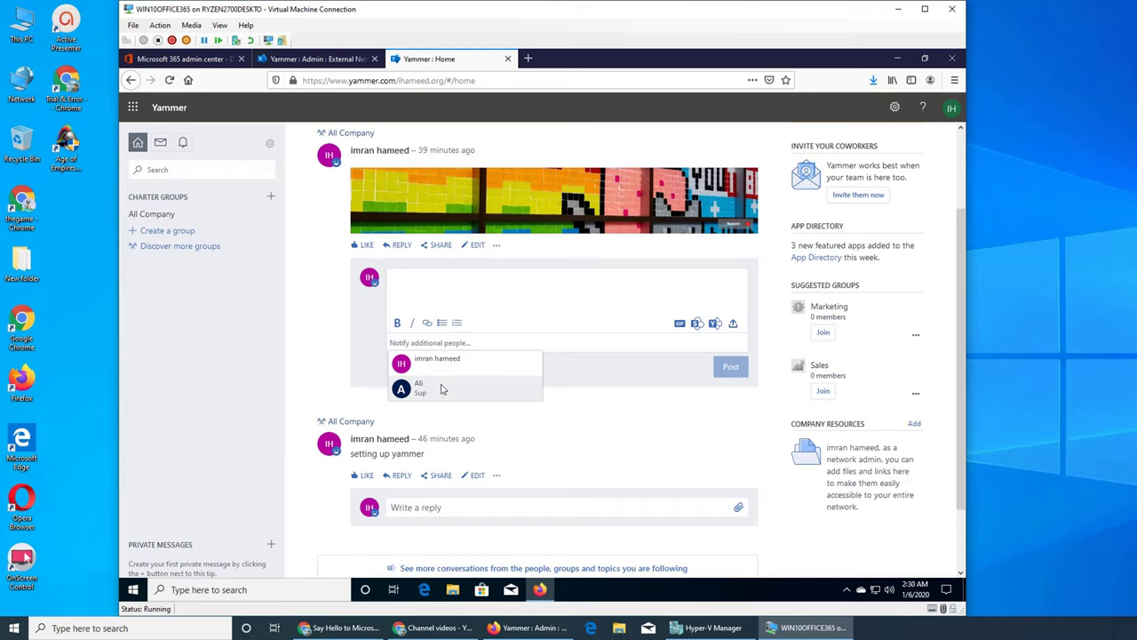
pyautogui.click(330, 364)
# Step: Start a new poll post and look at who can receive it
pyautogui.scroll(3, 422, 267)
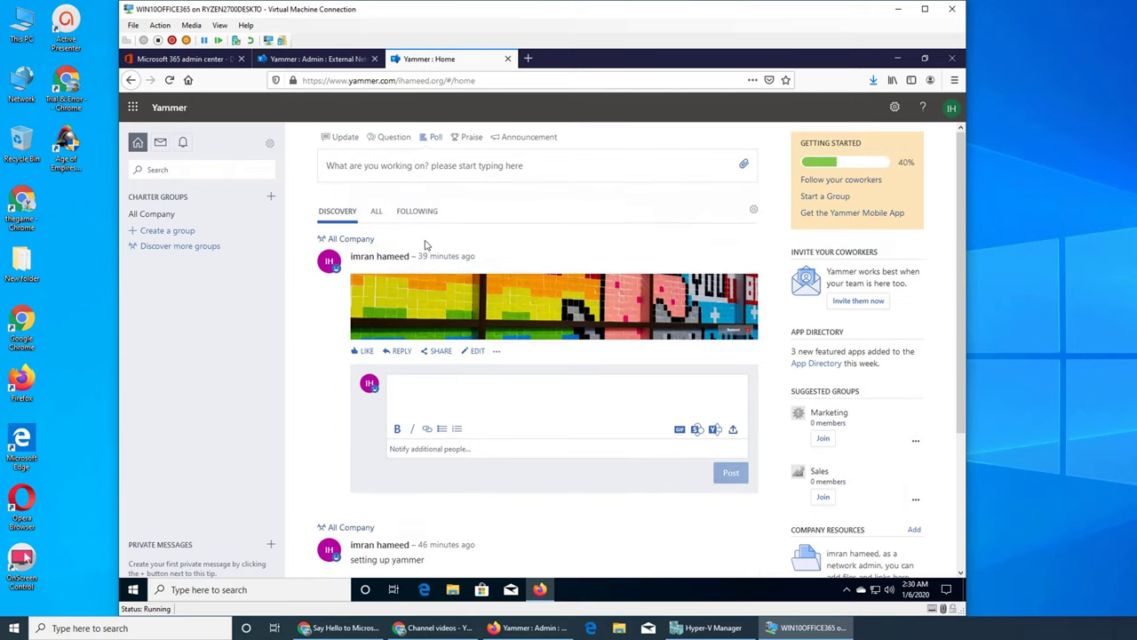
pyautogui.click(403, 181)
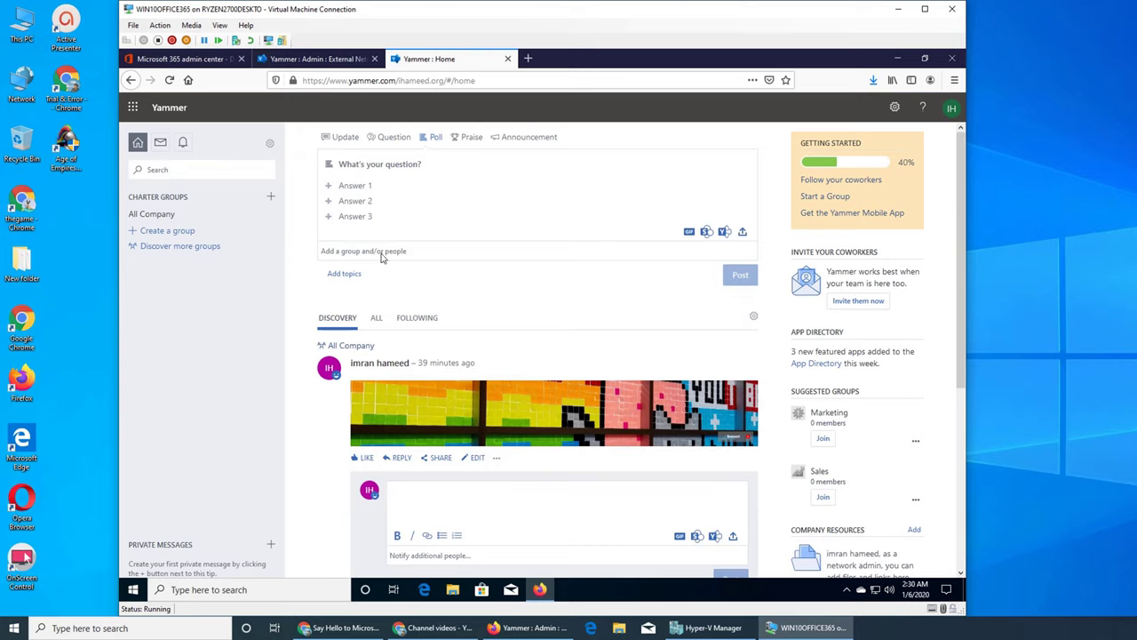
pyautogui.click(386, 256)
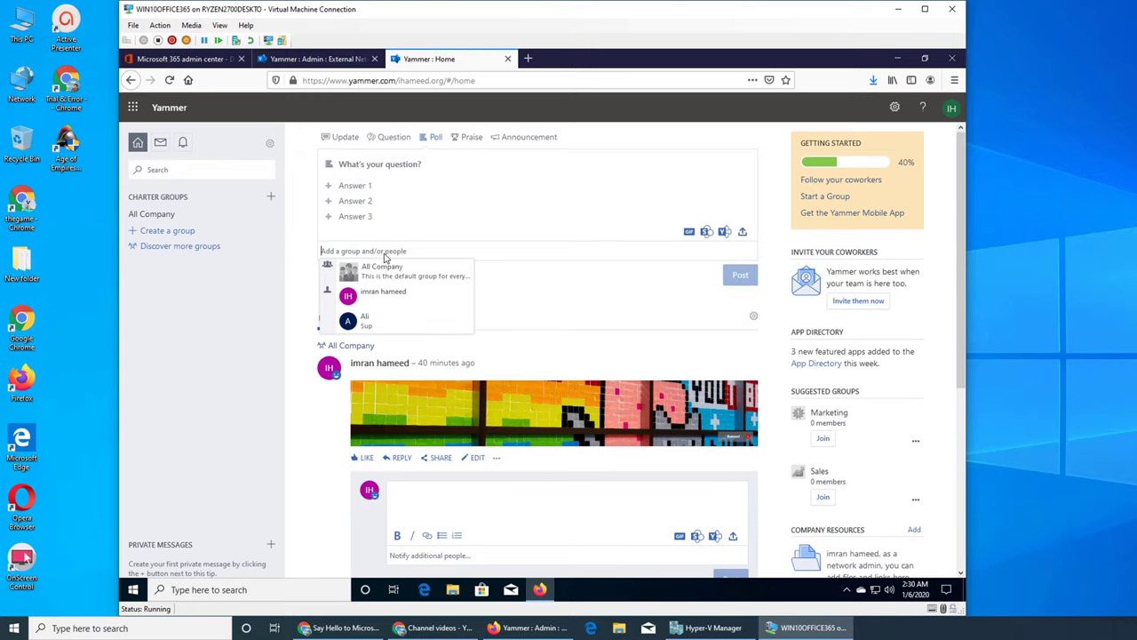
# Step: List all groups, view the joined Marketing group's page, then return to the home feed
pyautogui.click(180, 246)
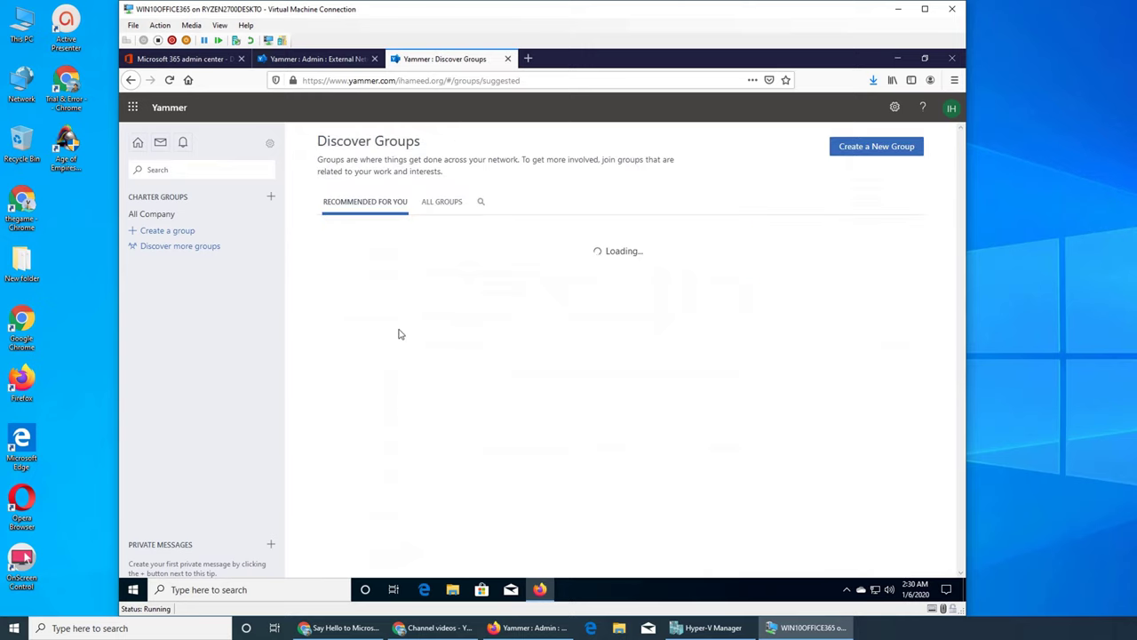
pyautogui.click(436, 204)
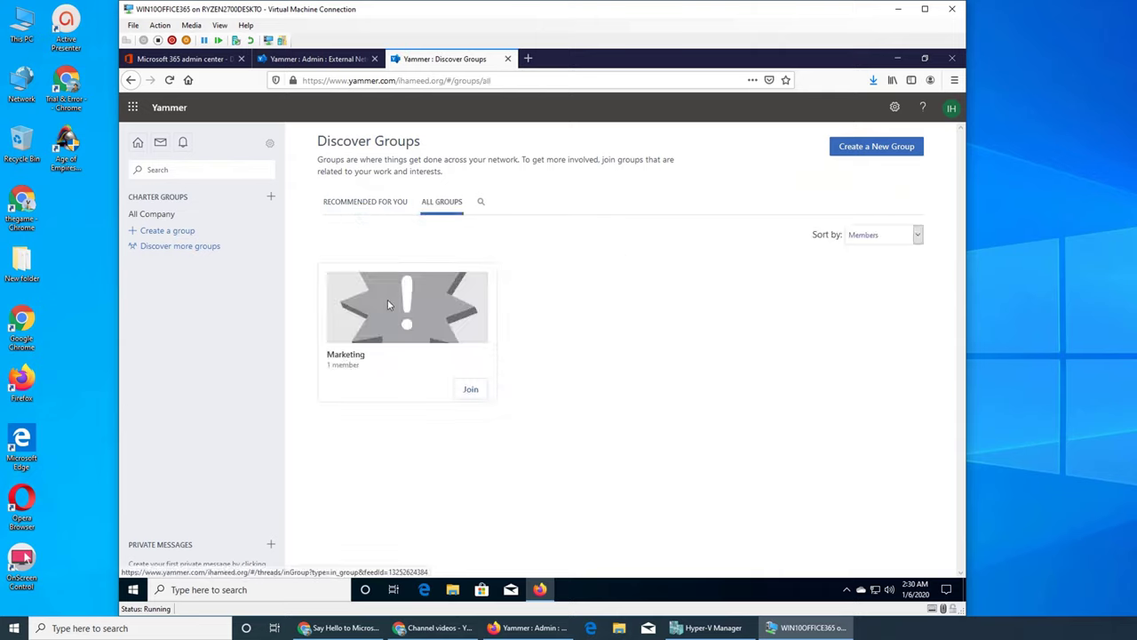
pyautogui.click(388, 304)
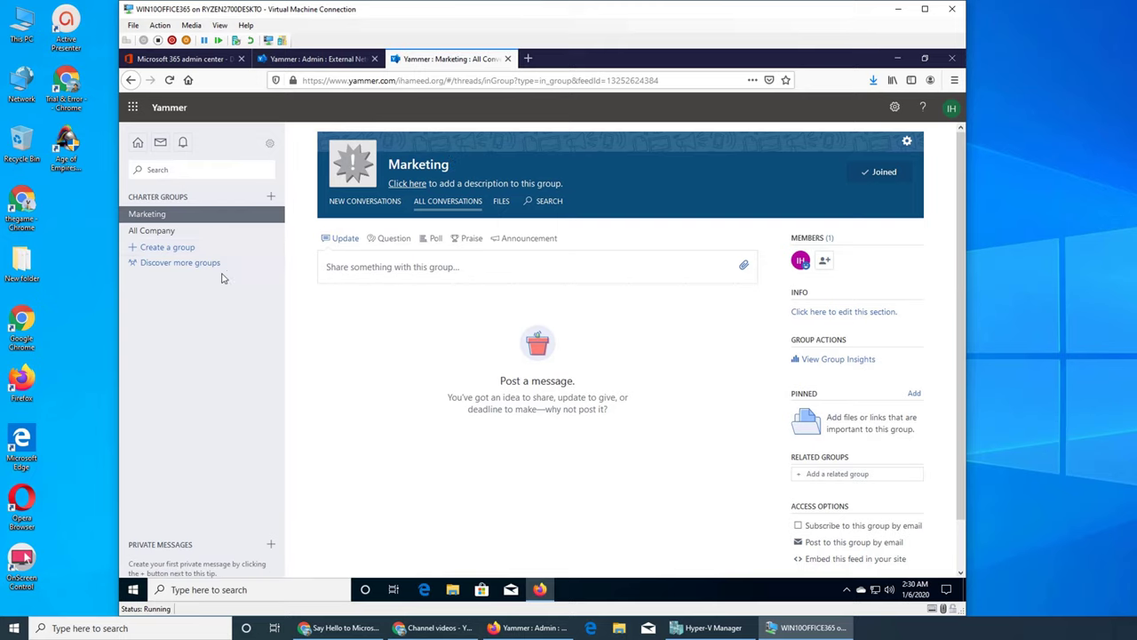
pyautogui.click(219, 264)
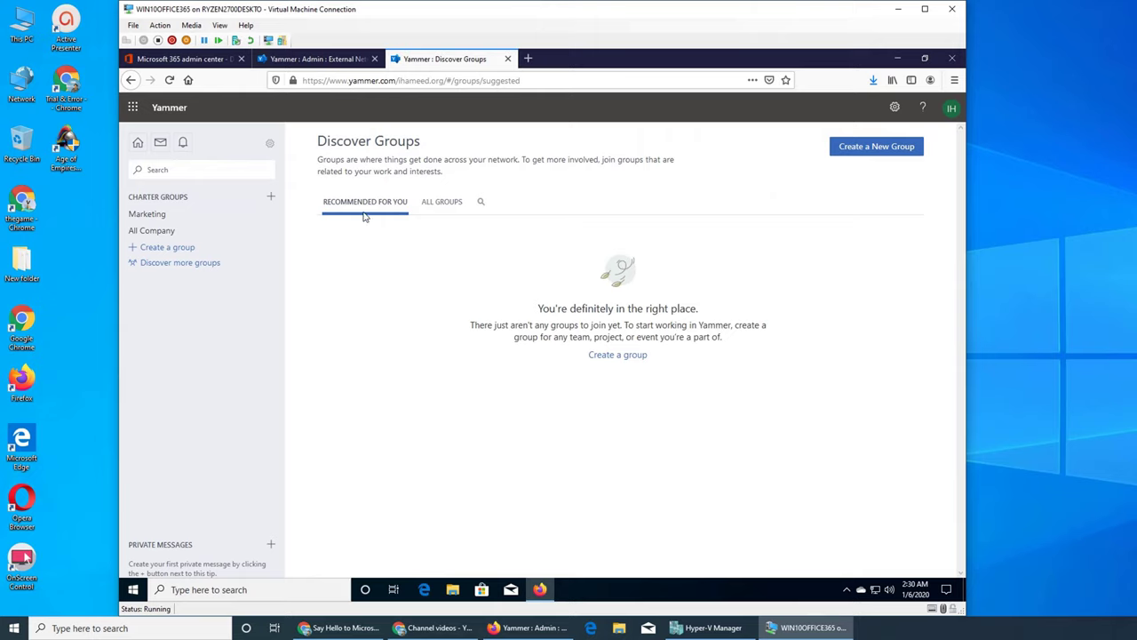
pyautogui.click(430, 204)
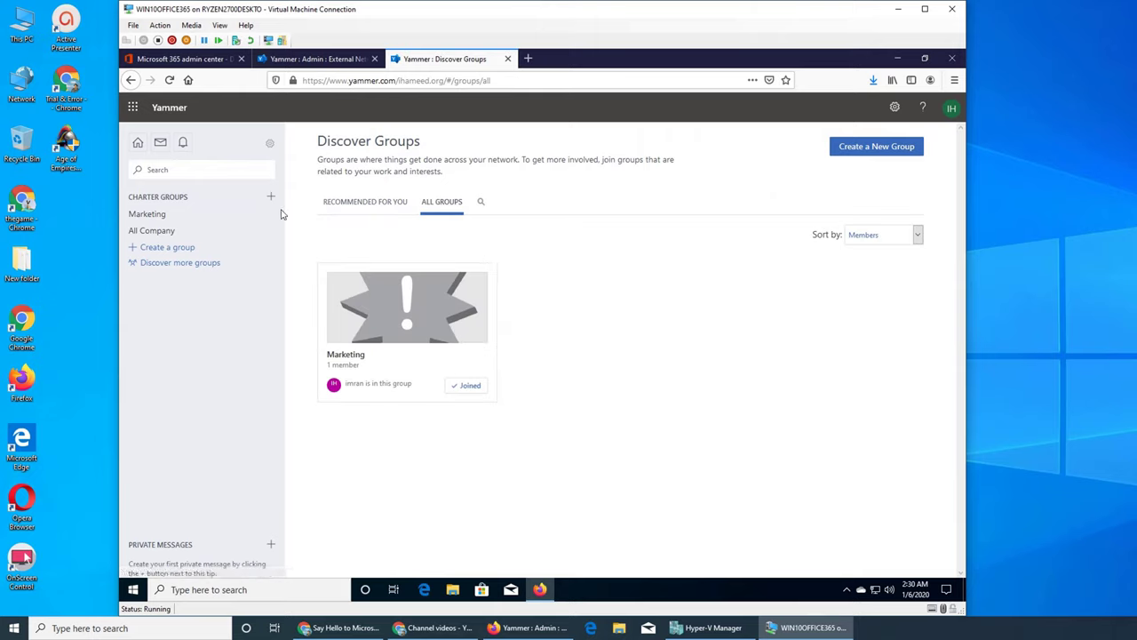
pyautogui.click(138, 144)
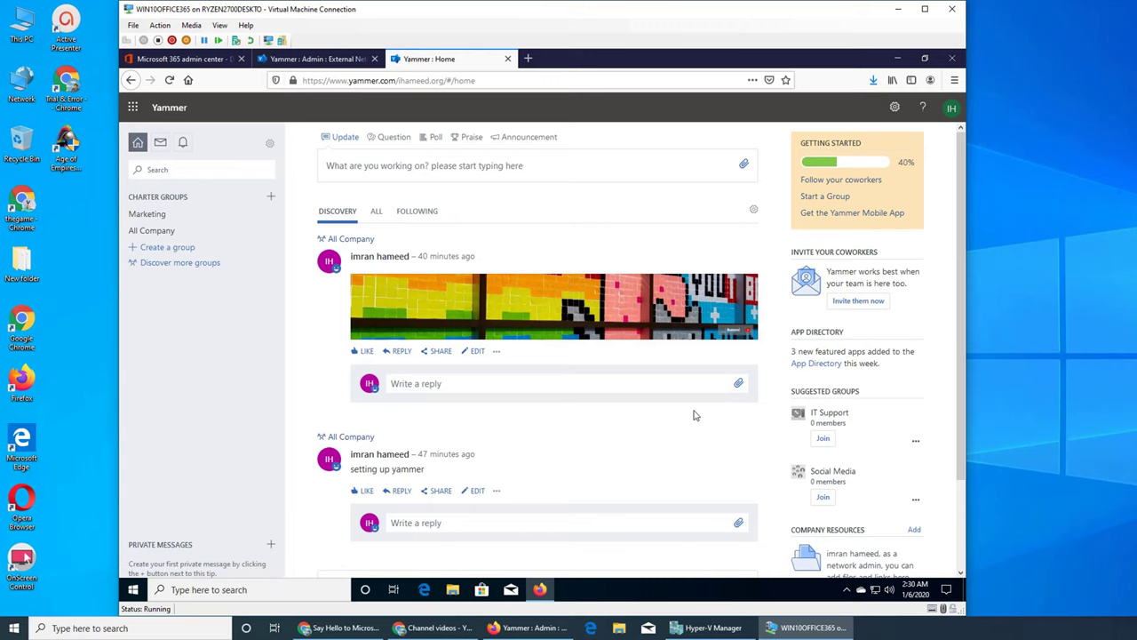
pyautogui.click(180, 247)
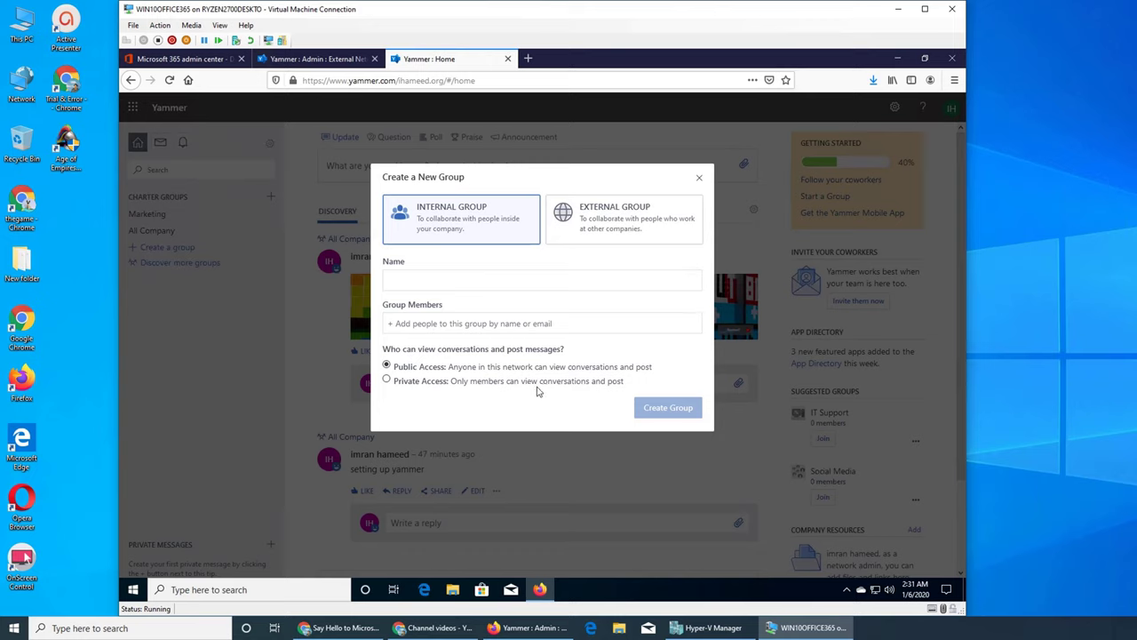
pyautogui.click(700, 179)
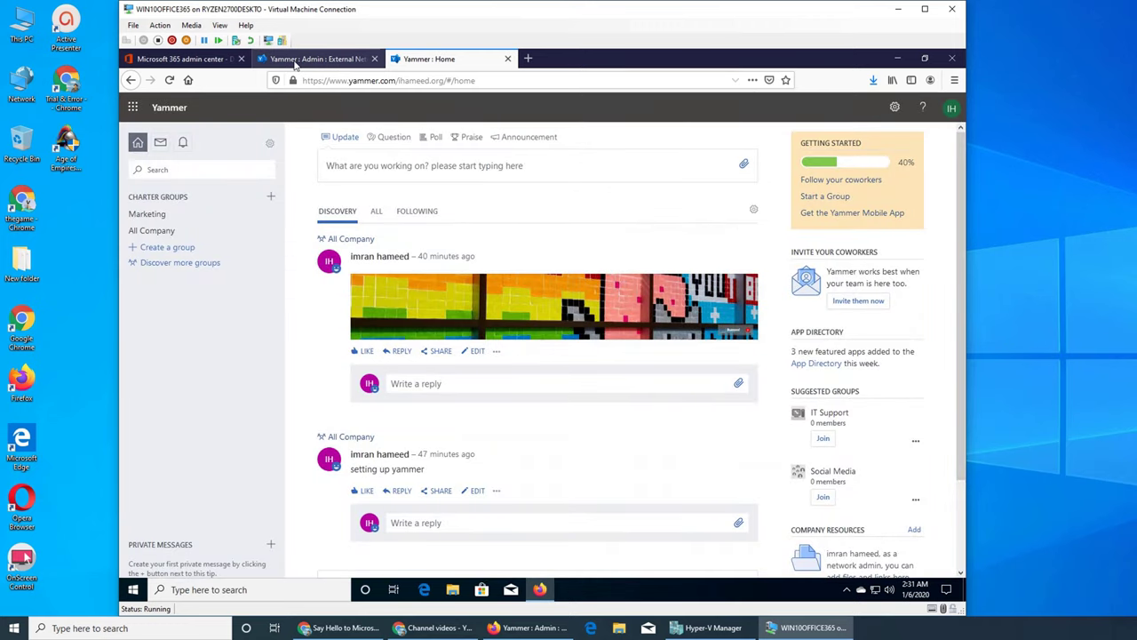
# Step: Return to the External Networks admin tab, still with no restrictions enabled
pyautogui.click(295, 61)
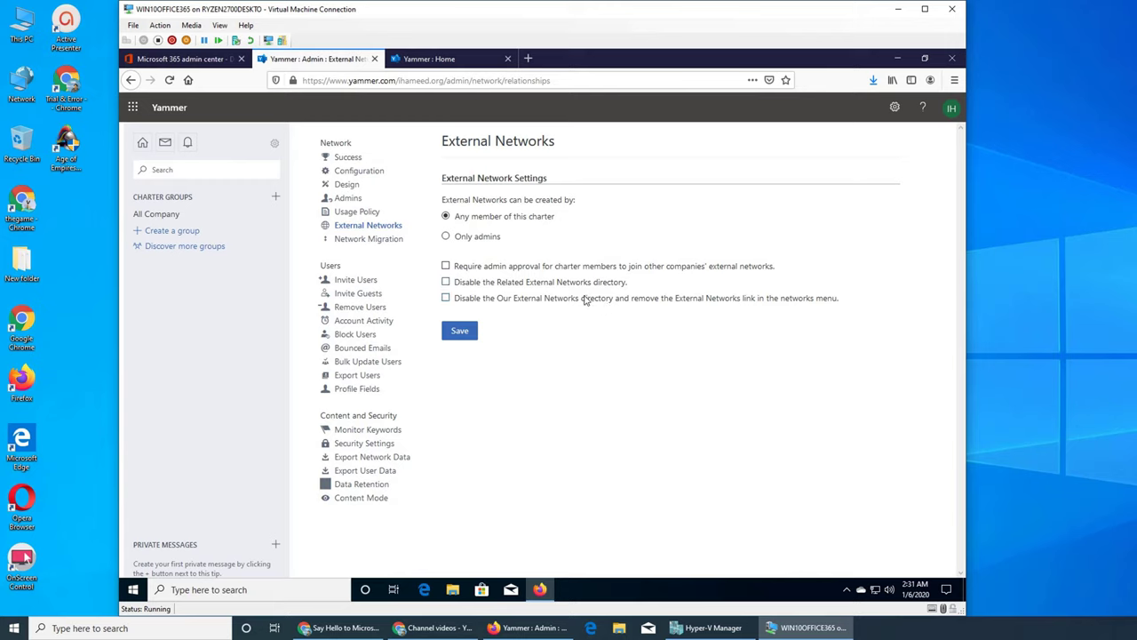
# Step: Open Network Migration at Step 1 of 3, listing three network domains
pyautogui.click(394, 240)
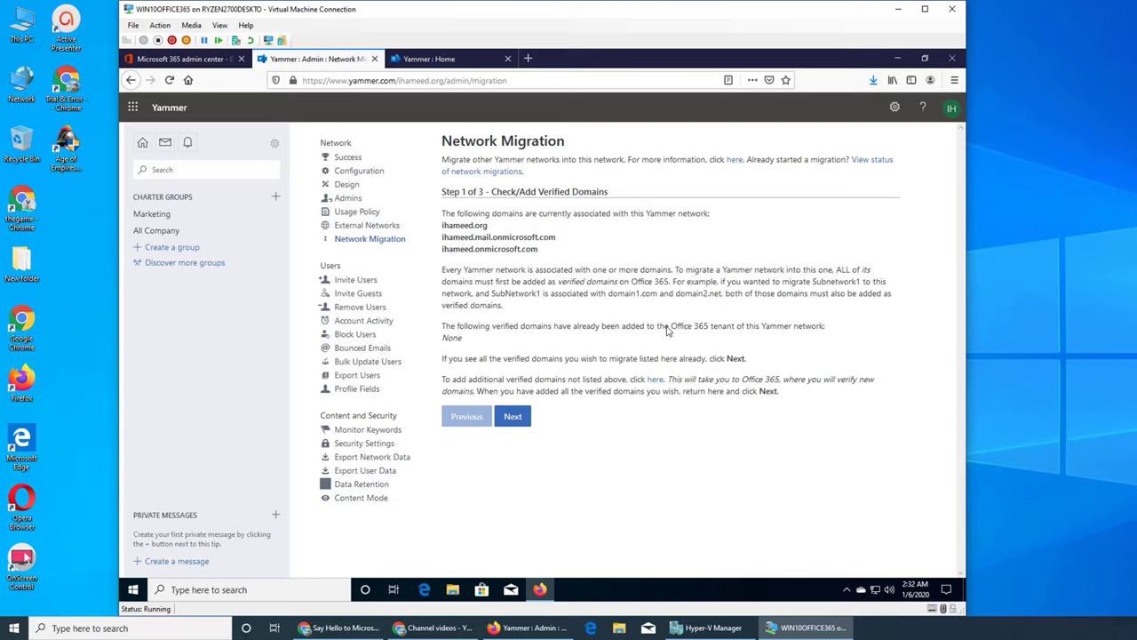
# Step: Check Domains in the Microsoft 365 admin center, then advance migration to Step 2 of 3
pyautogui.click(178, 59)
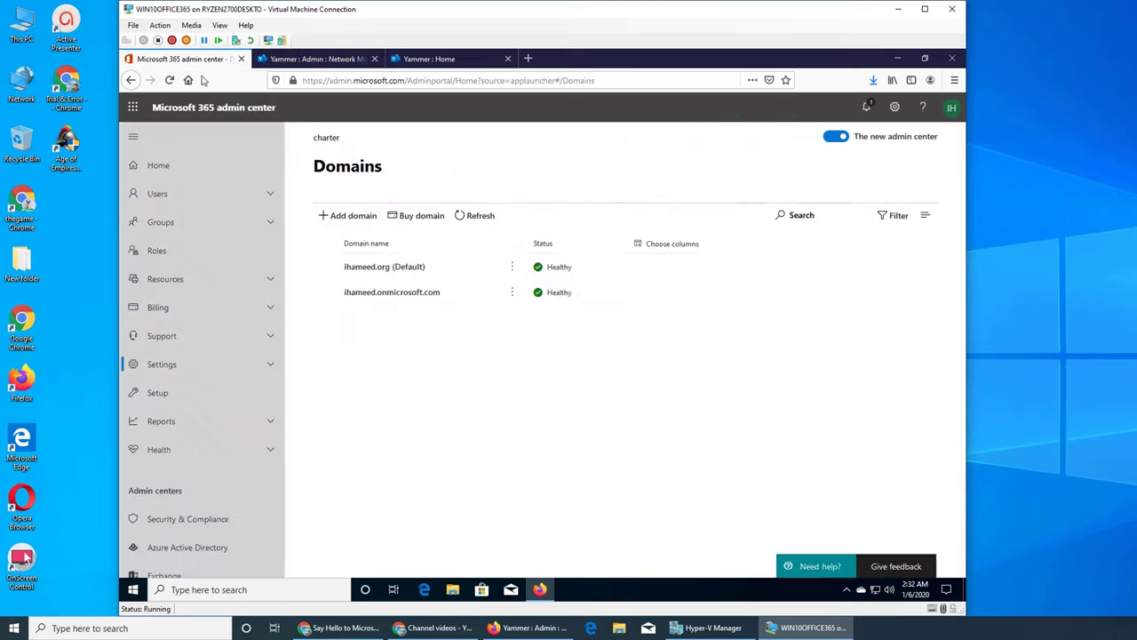
pyautogui.click(329, 58)
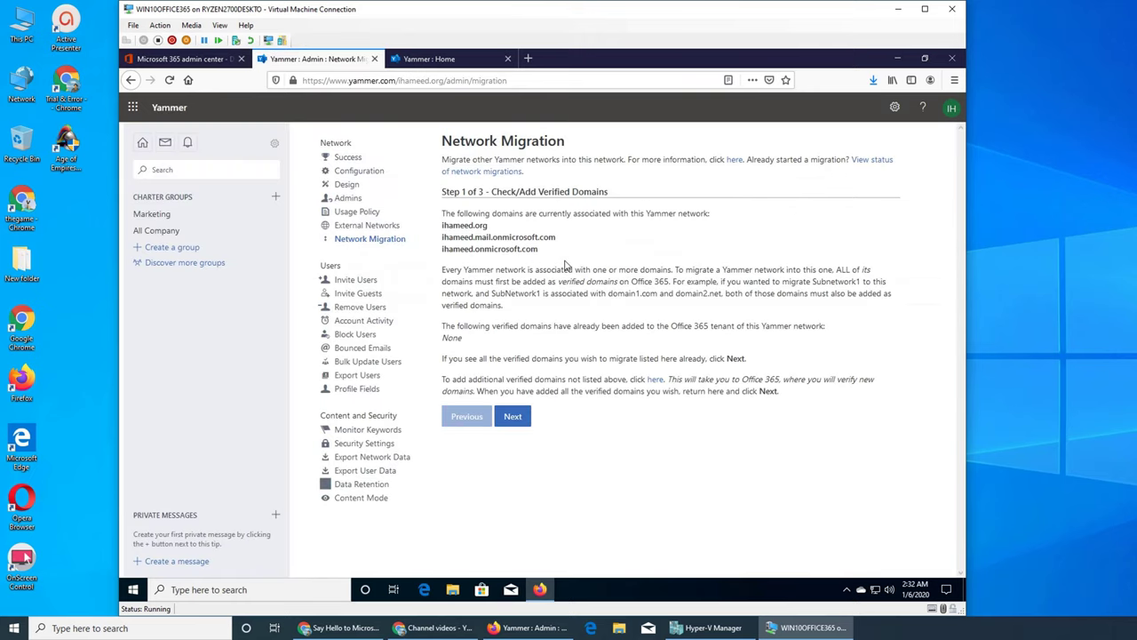
pyautogui.click(516, 422)
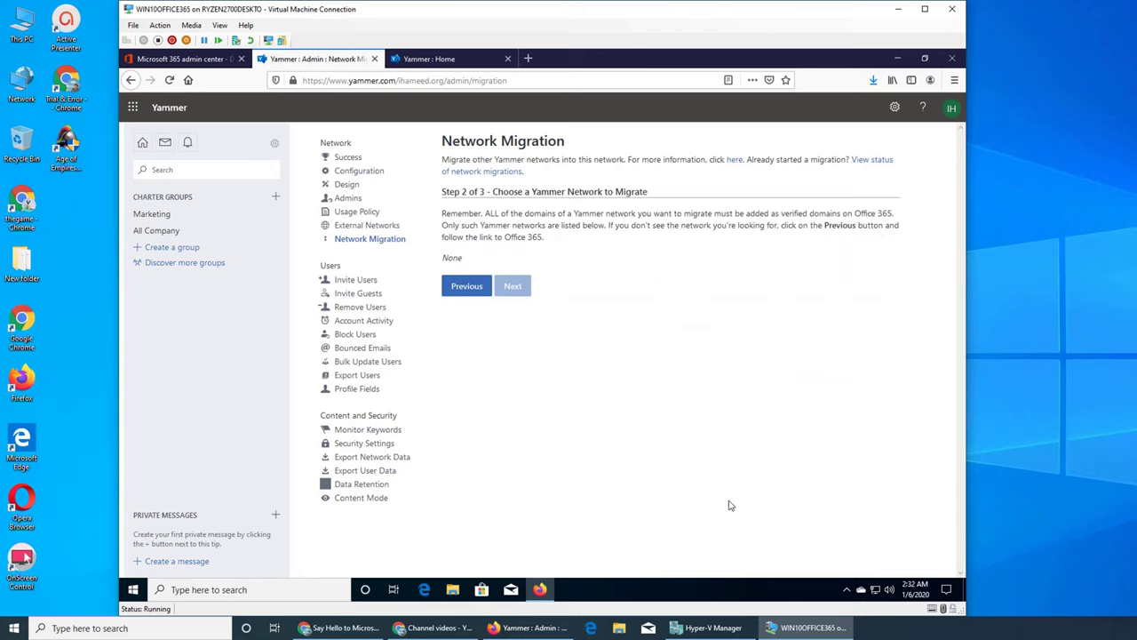